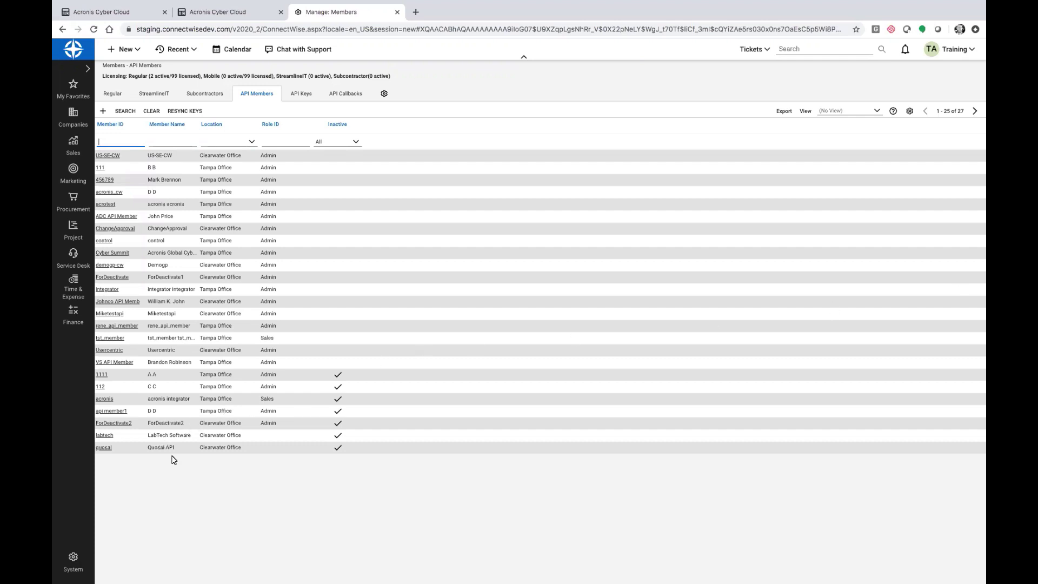
Step: Start a blank new API member under System > Members > API Members, then return to Acronis
{"action": "left_click", "coordinate": [72, 560]}
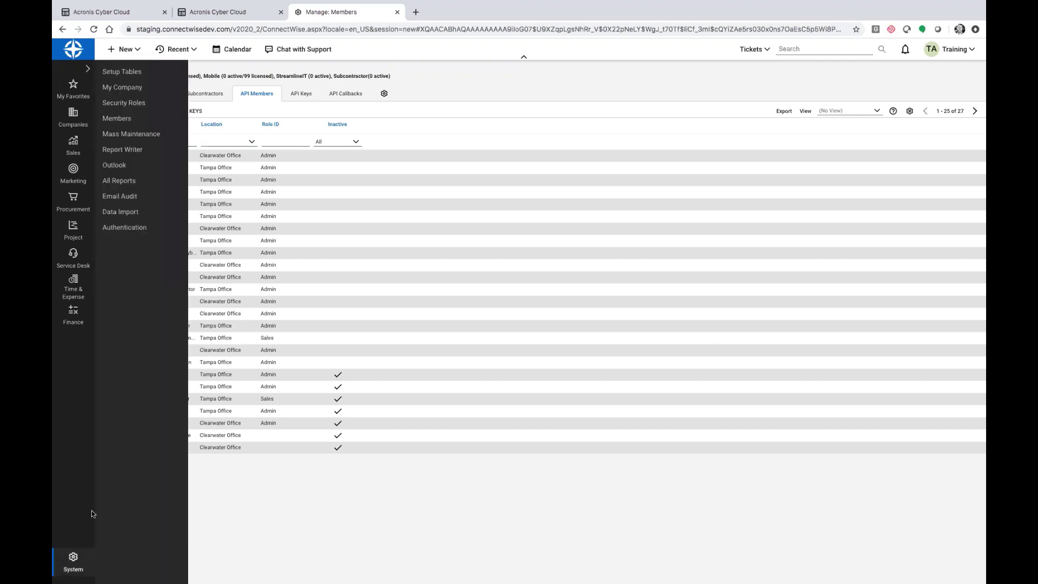
{"action": "left_click", "coordinate": [117, 118]}
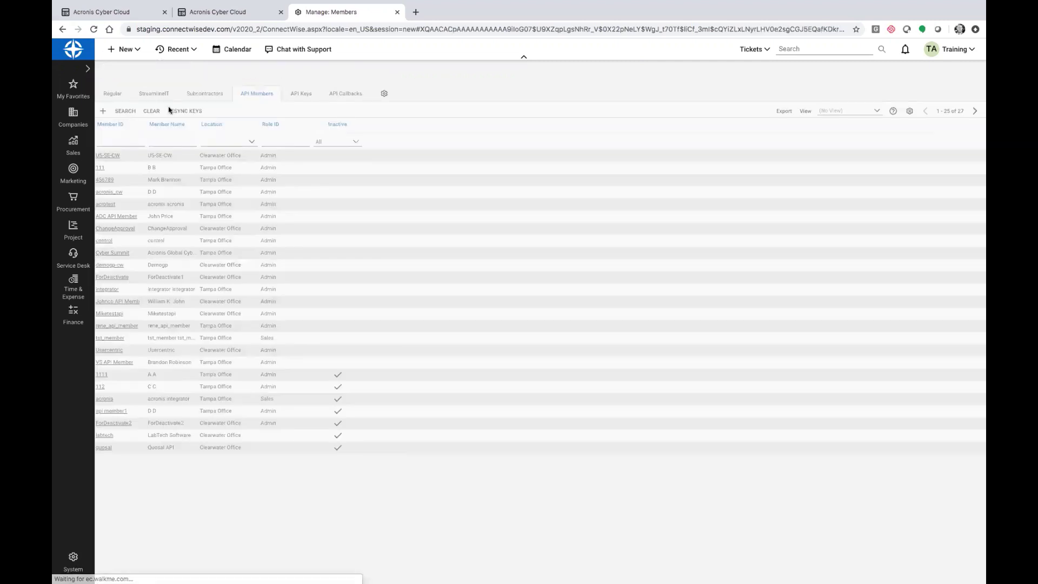
{"action": "left_click", "coordinate": [265, 94]}
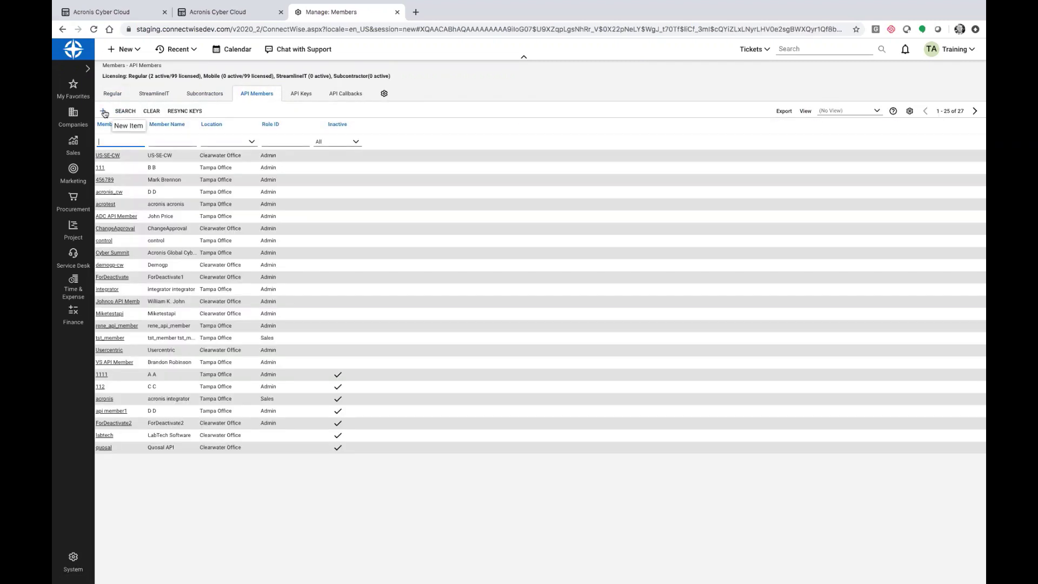
{"action": "left_click", "coordinate": [104, 113]}
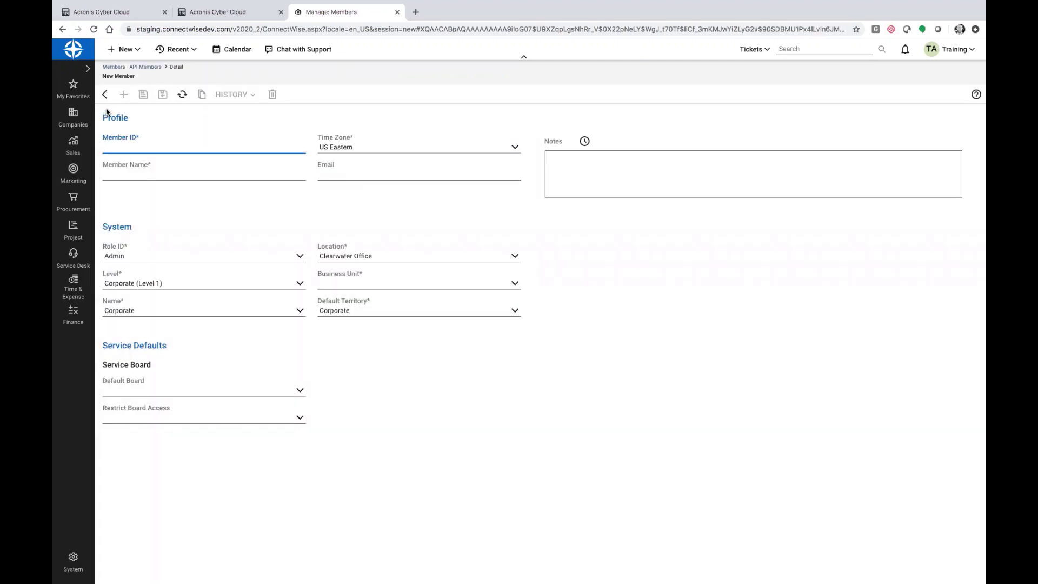
{"action": "left_click", "coordinate": [211, 18]}
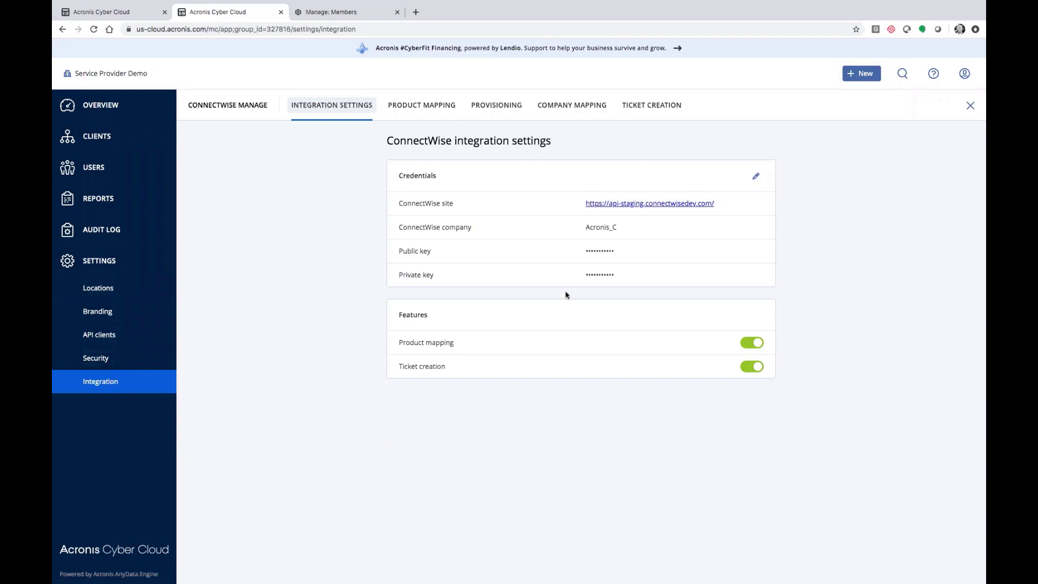
{"action": "left_click", "coordinate": [106, 359]}
{"action": "left_click", "coordinate": [108, 382]}
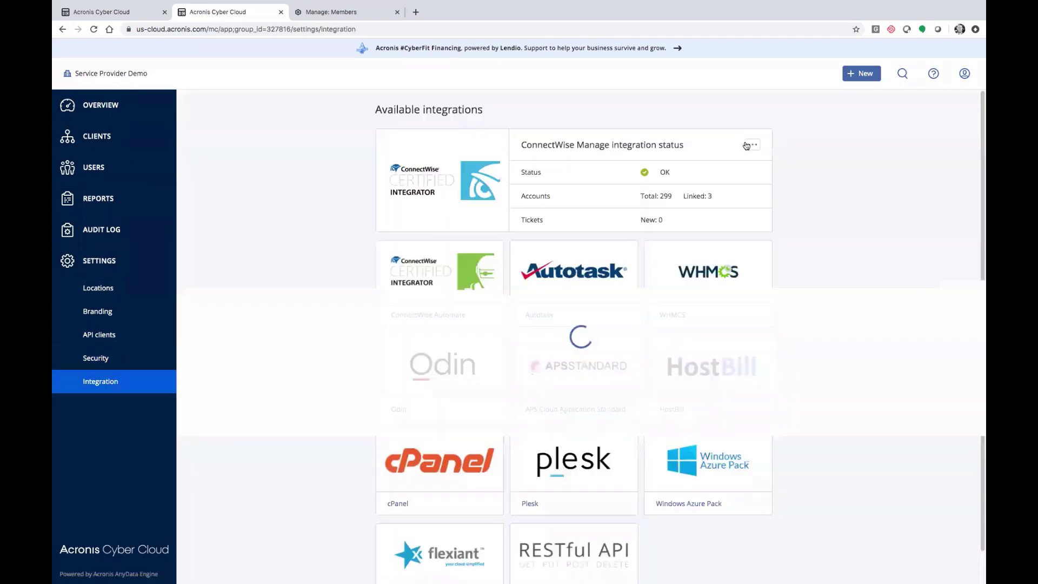
{"action": "left_click", "coordinate": [752, 145]}
{"action": "left_click", "coordinate": [730, 171]}
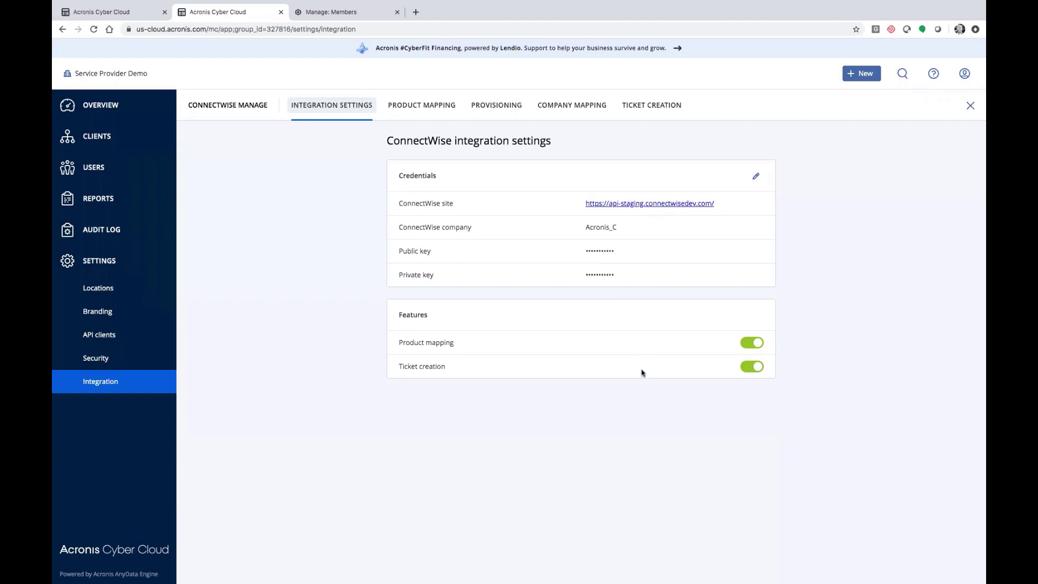
Step: Edit the product mapping and advance to Step 2: Map products for the selected editions
{"action": "left_click", "coordinate": [422, 106]}
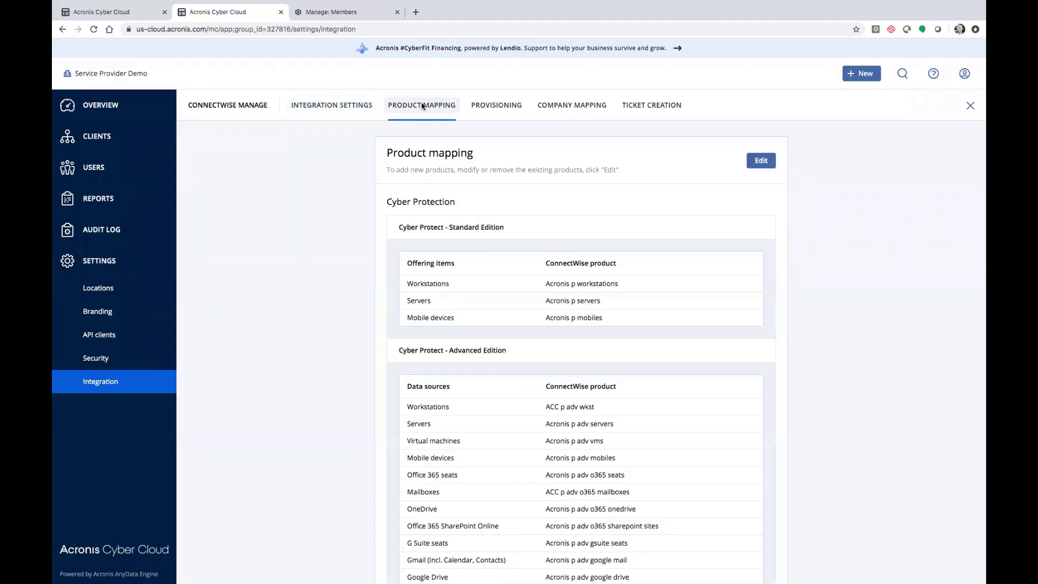
{"action": "left_click", "coordinate": [756, 163]}
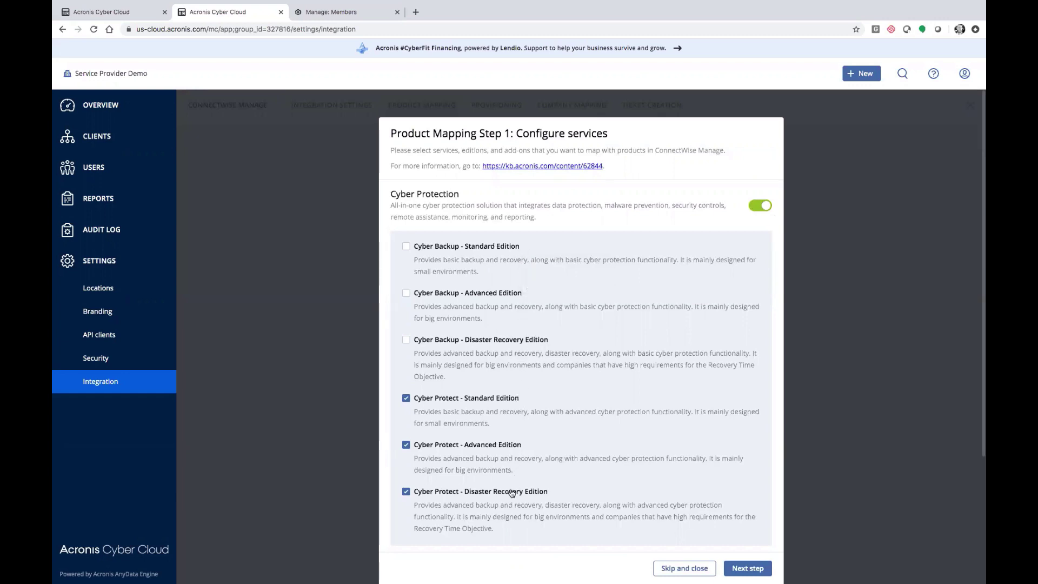
{"action": "left_click", "coordinate": [742, 569]}
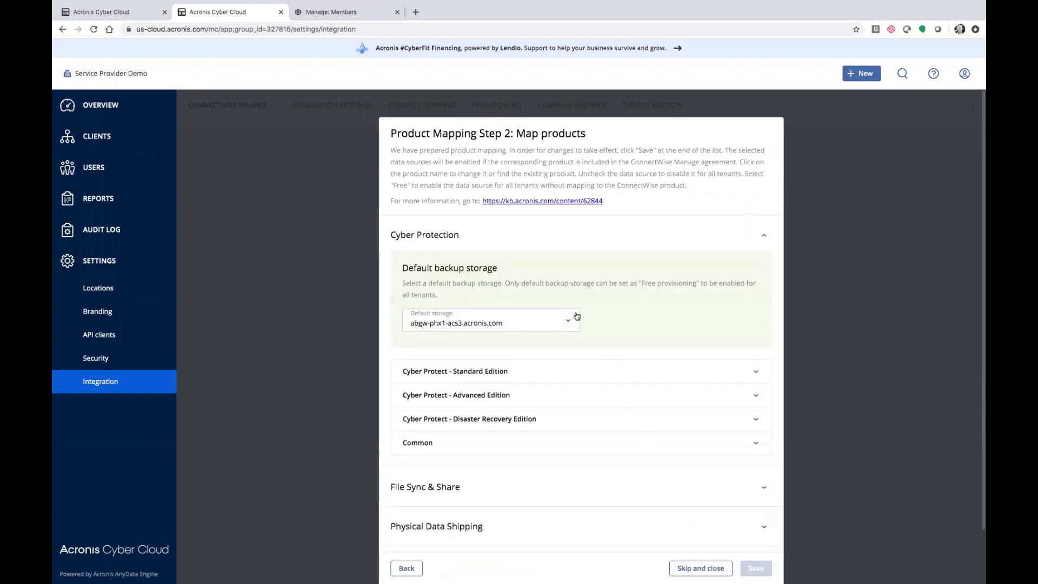
Step: Check the Default storage options, keeping the current one, and review the Standard Edition mappings
{"action": "left_click", "coordinate": [573, 320]}
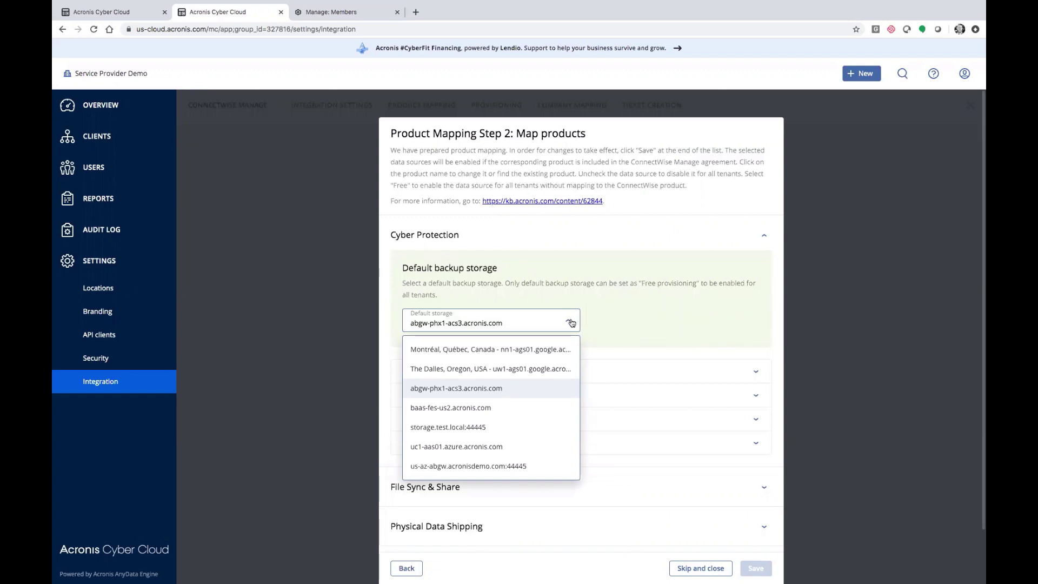
{"action": "left_click", "coordinate": [571, 323]}
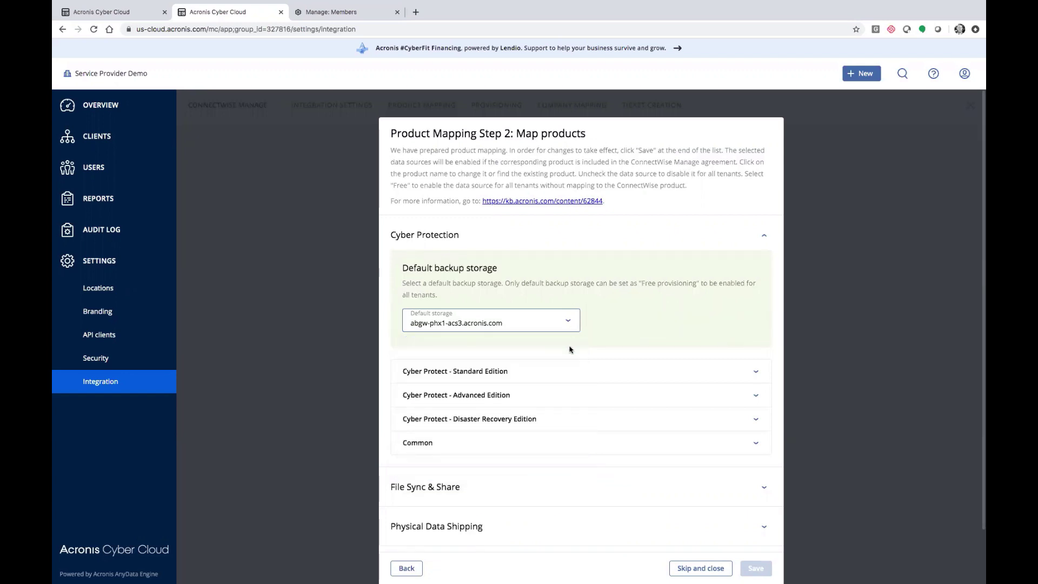
{"action": "left_click", "coordinate": [571, 370]}
{"action": "scroll", "coordinate": [571, 370], "scroll_direction": "down", "scroll_amount": 2}
{"action": "scroll", "coordinate": [571, 369], "scroll_direction": "down", "scroll_amount": 4}
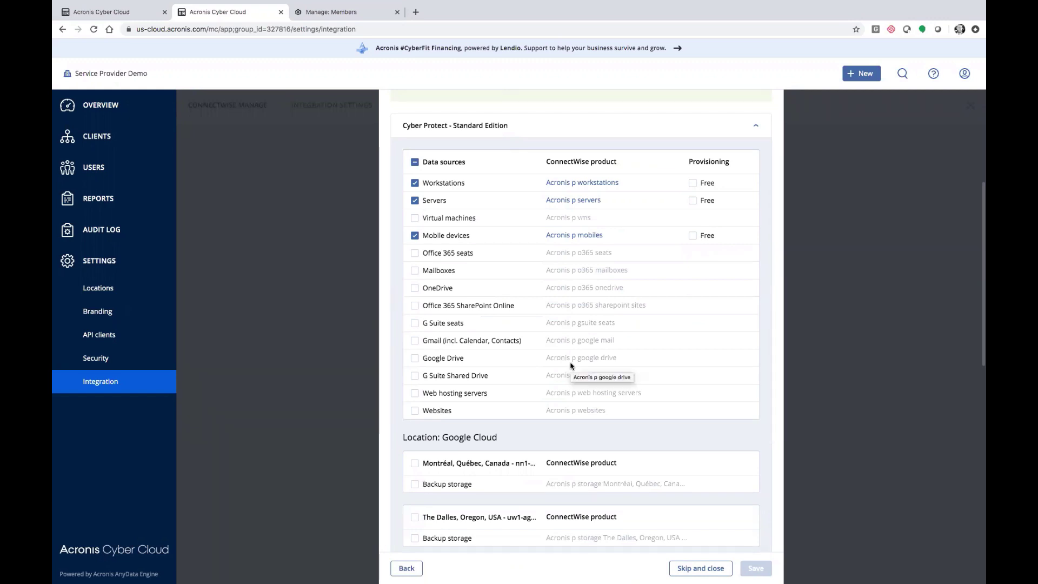
{"action": "scroll", "coordinate": [571, 366], "scroll_direction": "down", "scroll_amount": 7}
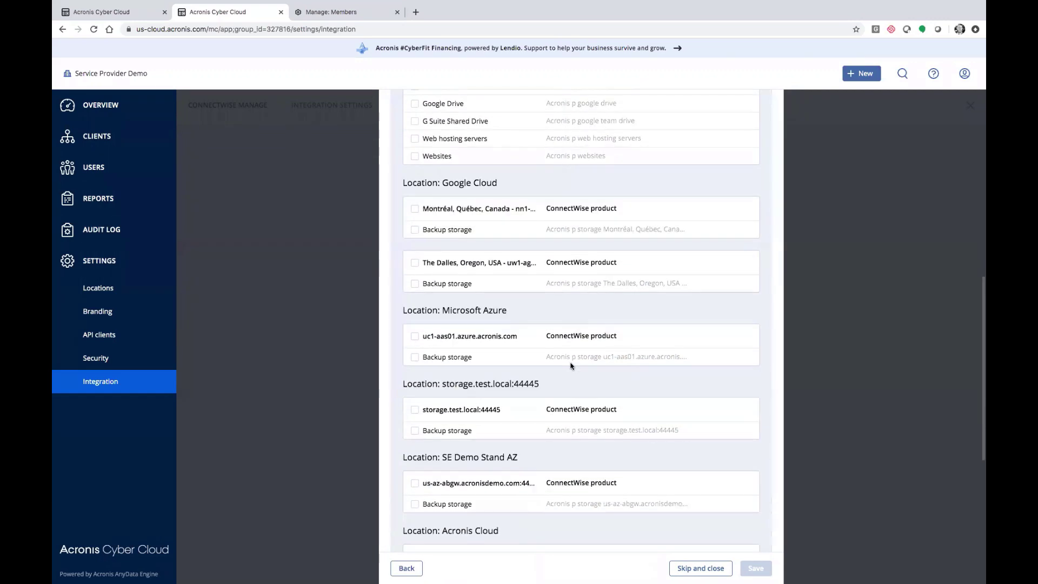
{"action": "scroll", "coordinate": [571, 365], "scroll_direction": "down", "scroll_amount": 5}
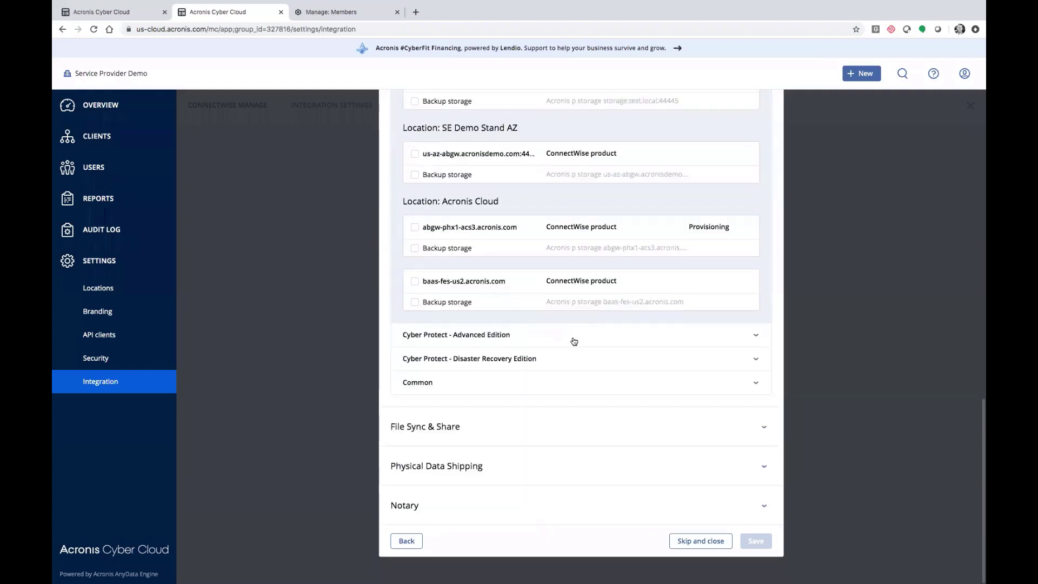
Step: Review the Advanced and Disaster Recovery Edition mappings, then close the wizard without saving
{"action": "left_click", "coordinate": [574, 341]}
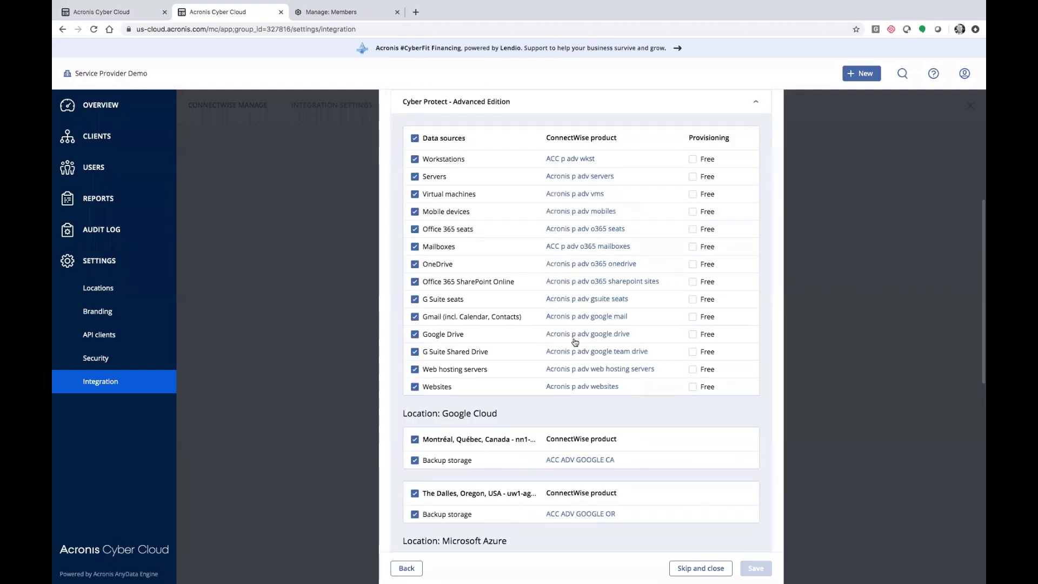
{"action": "scroll", "coordinate": [563, 339], "scroll_direction": "down", "scroll_amount": 10}
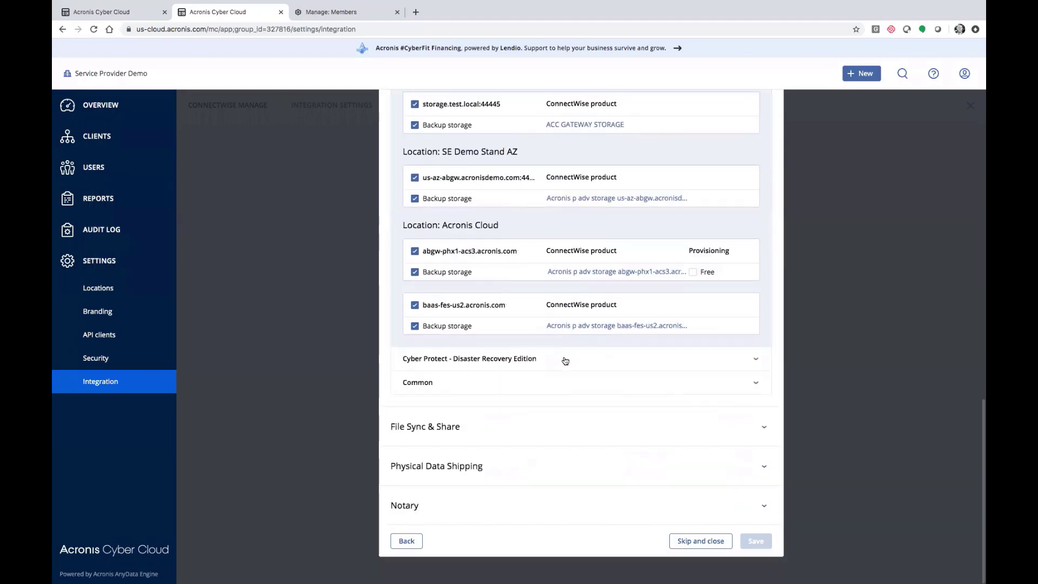
{"action": "left_click", "coordinate": [563, 358]}
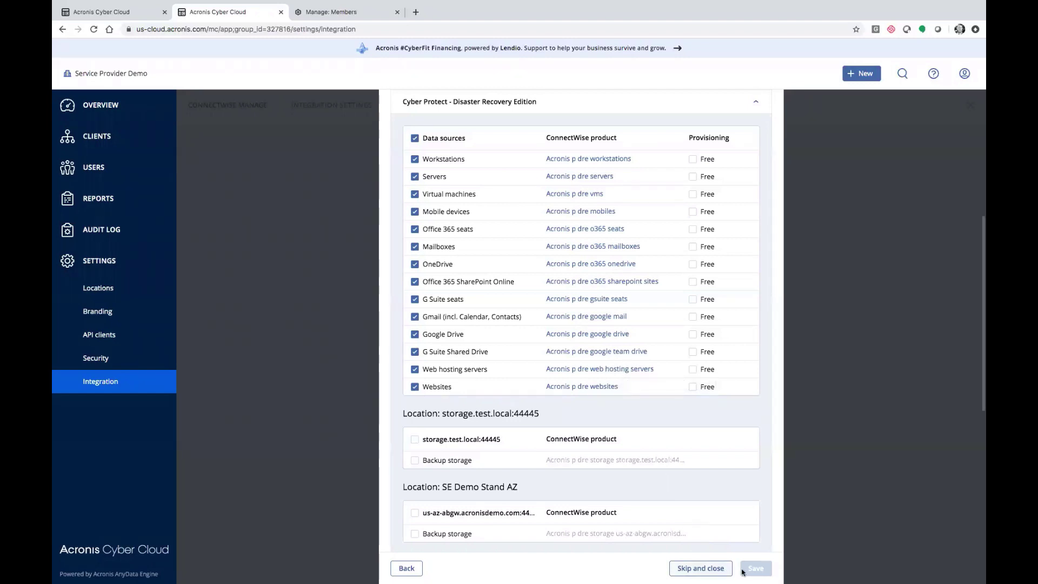
{"action": "left_click", "coordinate": [721, 569]}
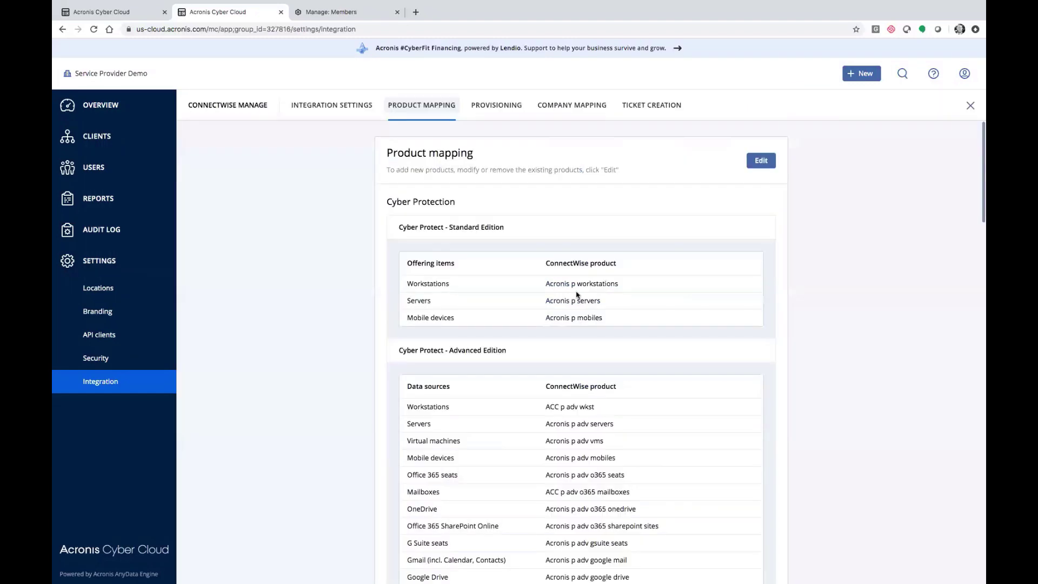
Step: In ConnectWise Manage, search companies for 'lbx' and open the LBX company record
{"action": "left_click", "coordinate": [354, 15]}
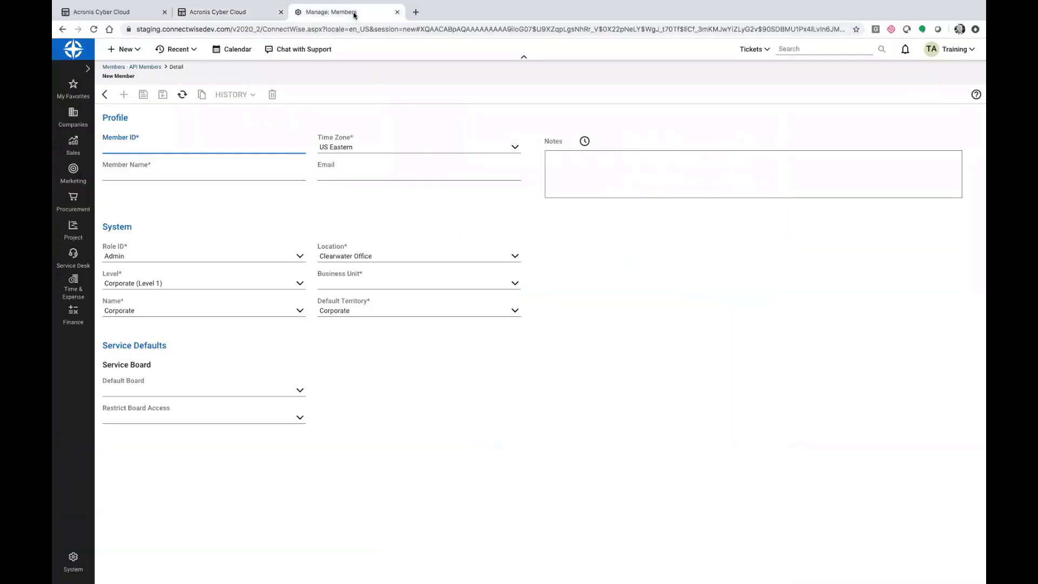
{"action": "left_click", "coordinate": [69, 112]}
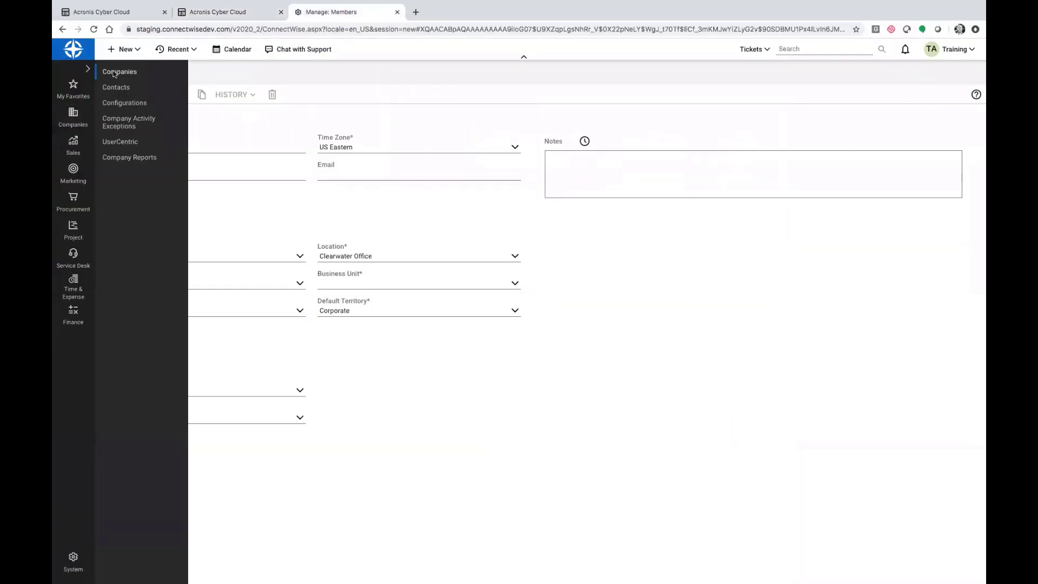
{"action": "left_click", "coordinate": [116, 72]}
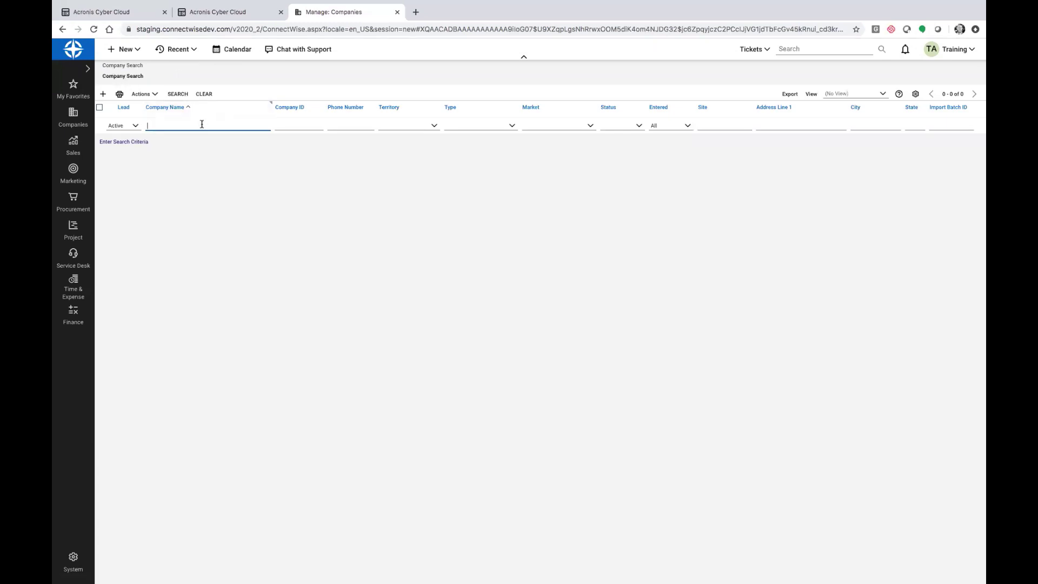
{"action": "type", "text": "lbx"}
{"action": "key", "text": "Return"}
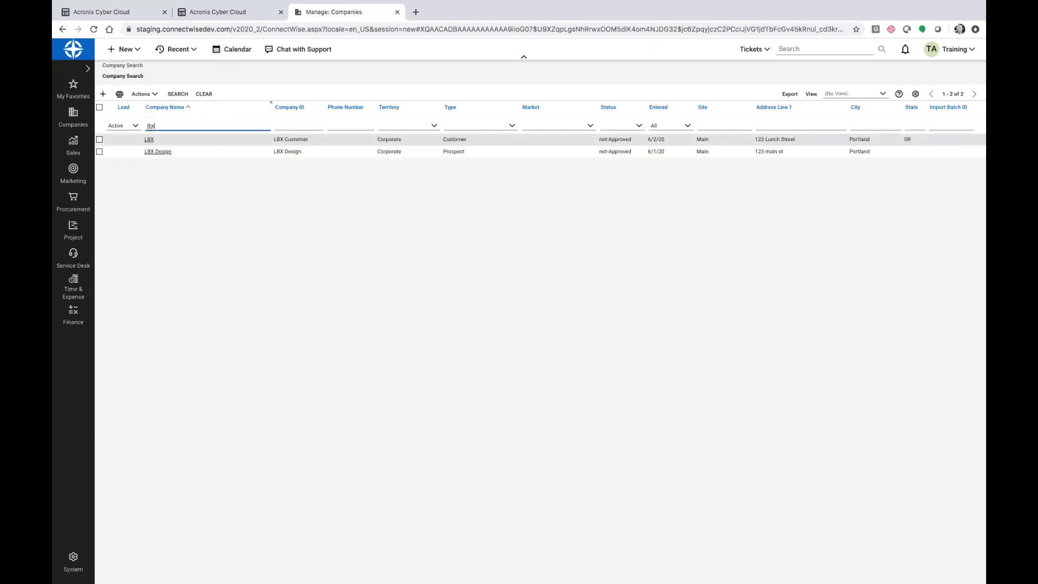
{"action": "left_click", "coordinate": [148, 140]}
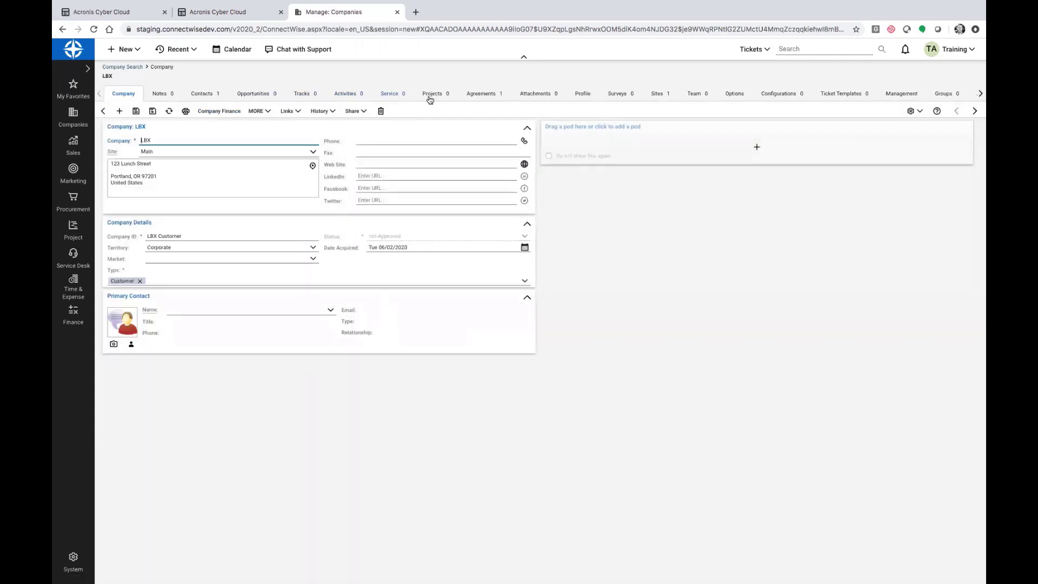
Step: Show the Additions of the LBX company's Cyber Protection agreement
{"action": "left_click", "coordinate": [468, 96]}
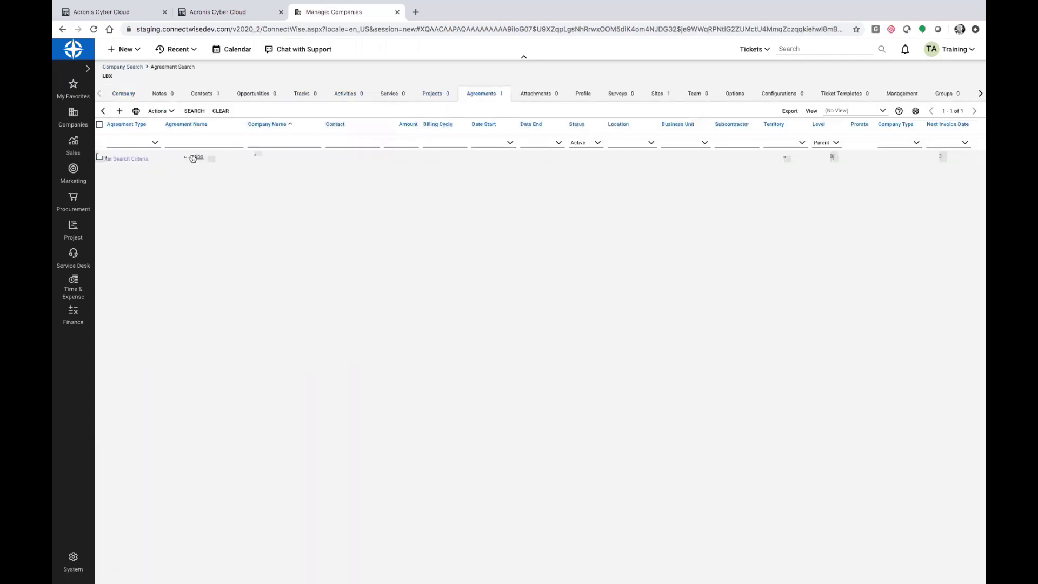
{"action": "left_click", "coordinate": [190, 157]}
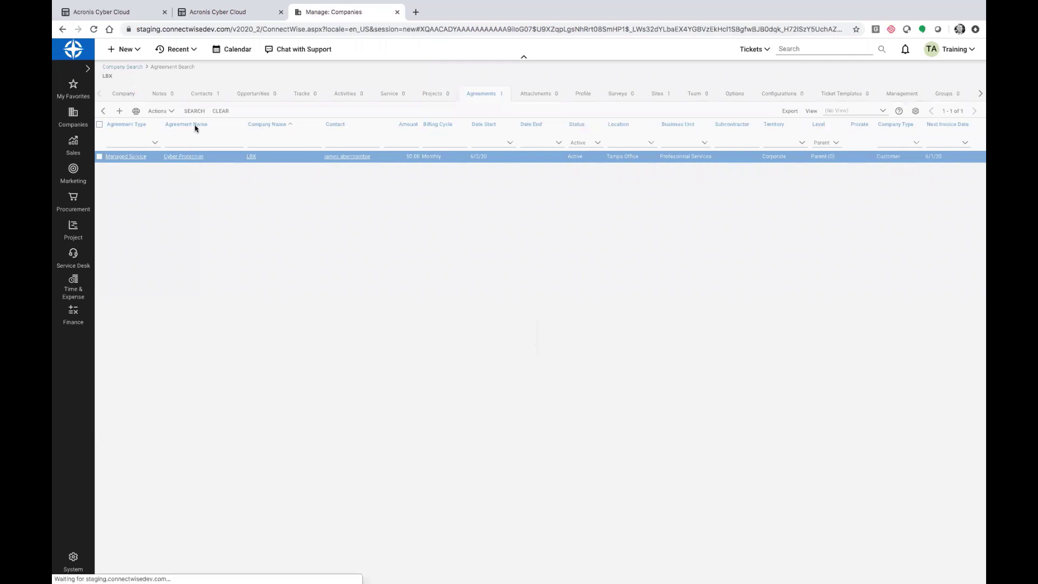
{"action": "left_click", "coordinate": [184, 96]}
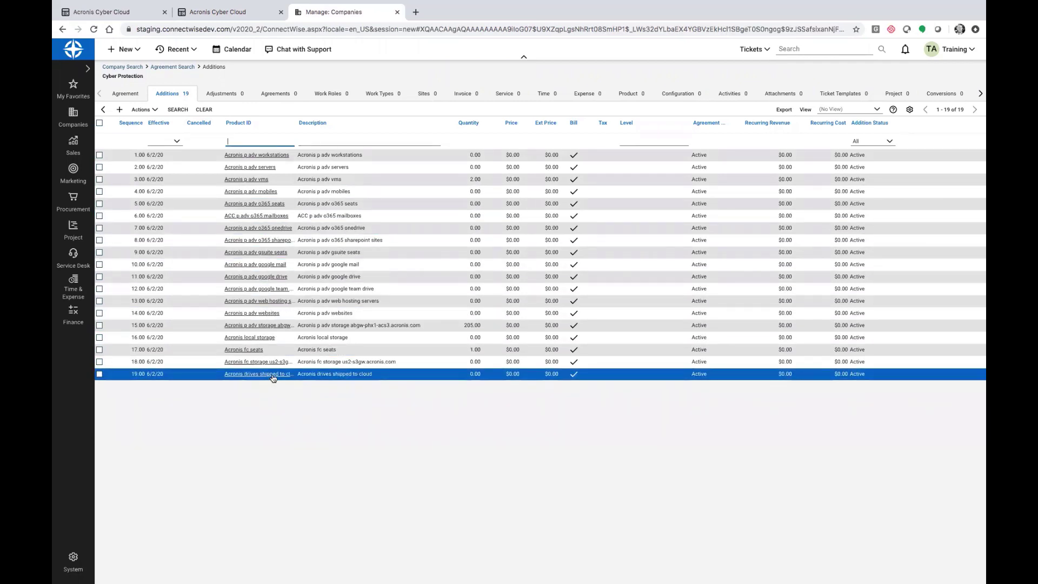
Step: Start a new agreement addition with 'acronis' as Product ID, dismissing the lookup results
{"action": "left_click", "coordinate": [120, 110]}
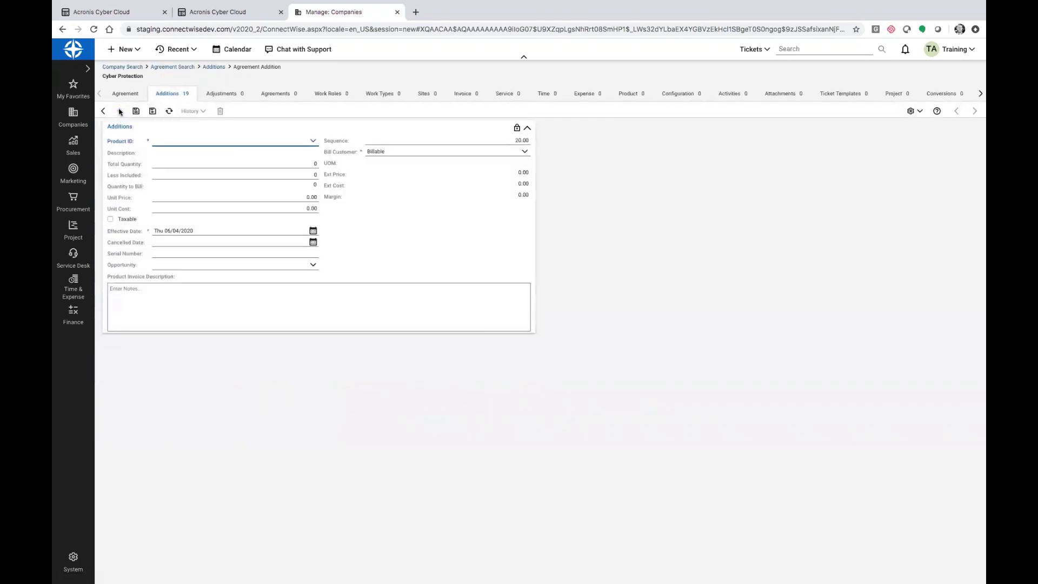
{"action": "type", "text": "acronis"}
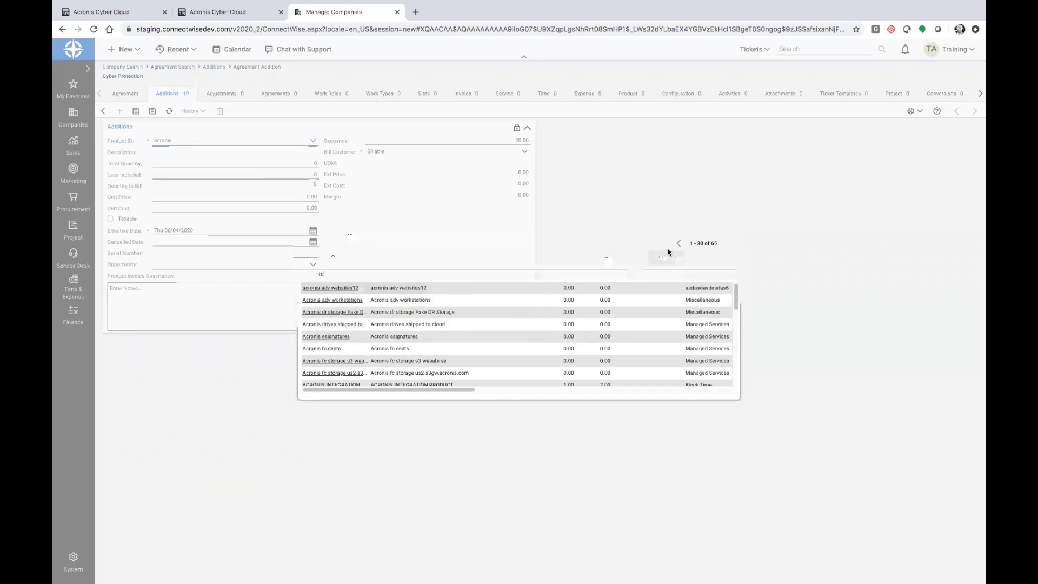
{"action": "key", "text": "Escape"}
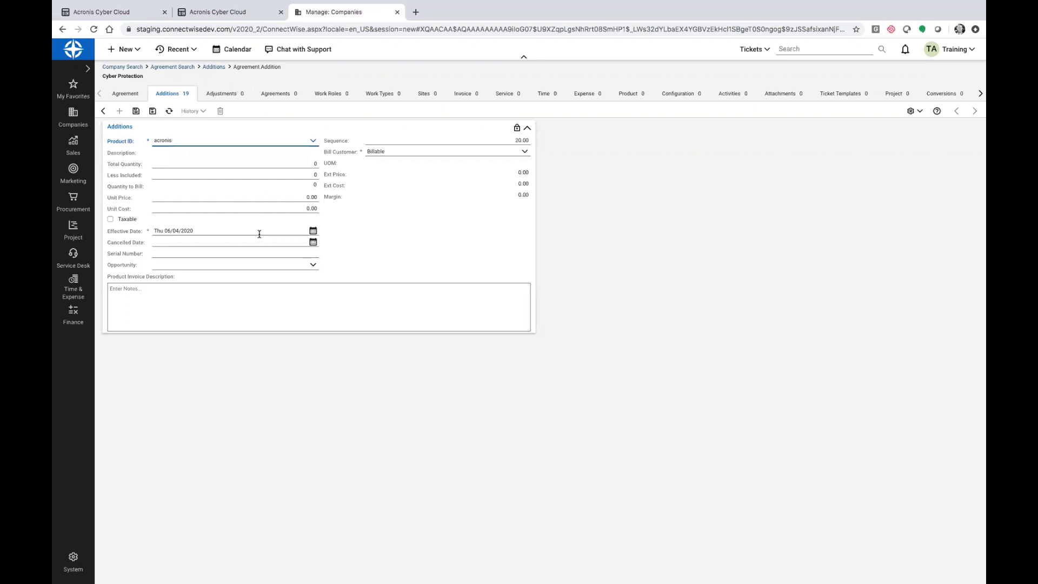
Step: Set customer provisioning to use company primary contact with manually defined account passwords
{"action": "left_click", "coordinate": [241, 14]}
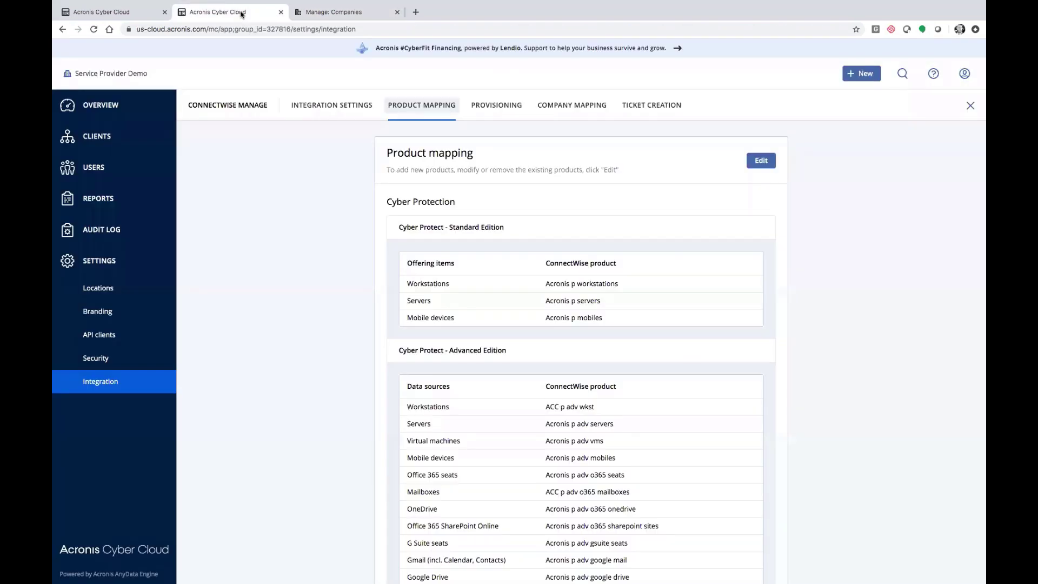
{"action": "left_click", "coordinate": [484, 108]}
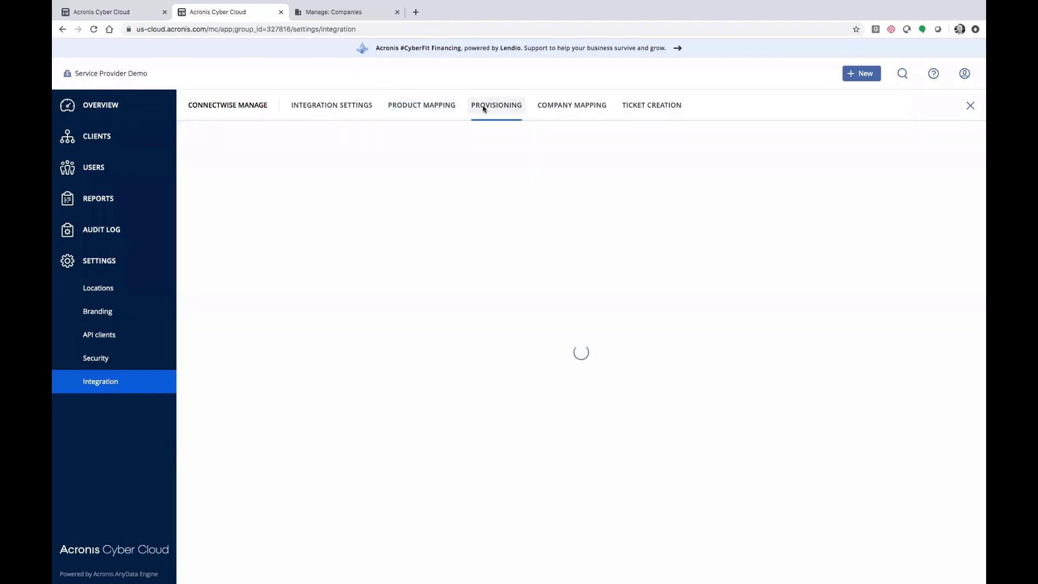
{"action": "left_click", "coordinate": [757, 184]}
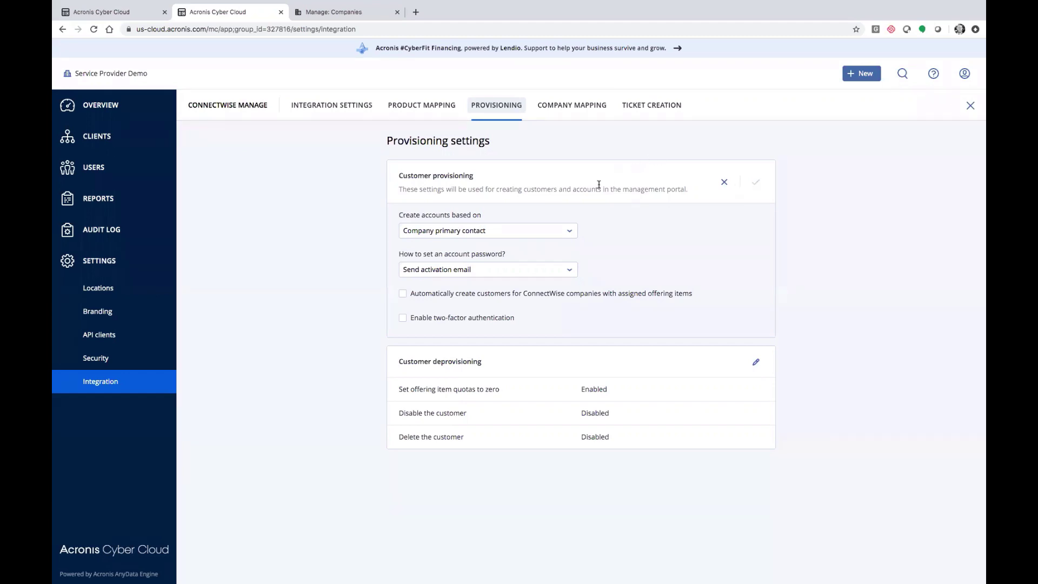
{"action": "left_click", "coordinate": [545, 235]}
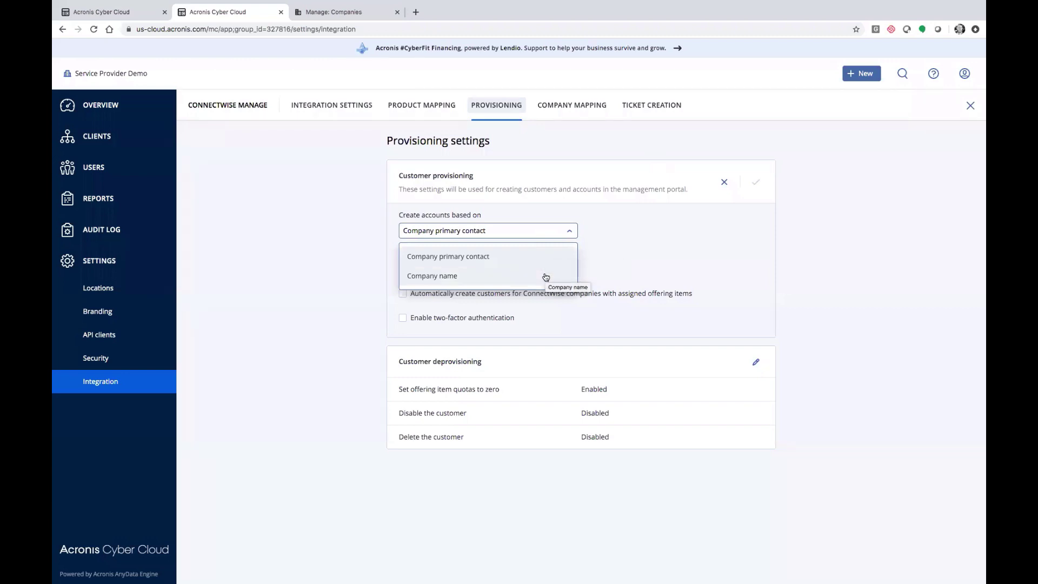
{"action": "left_click", "coordinate": [557, 230]}
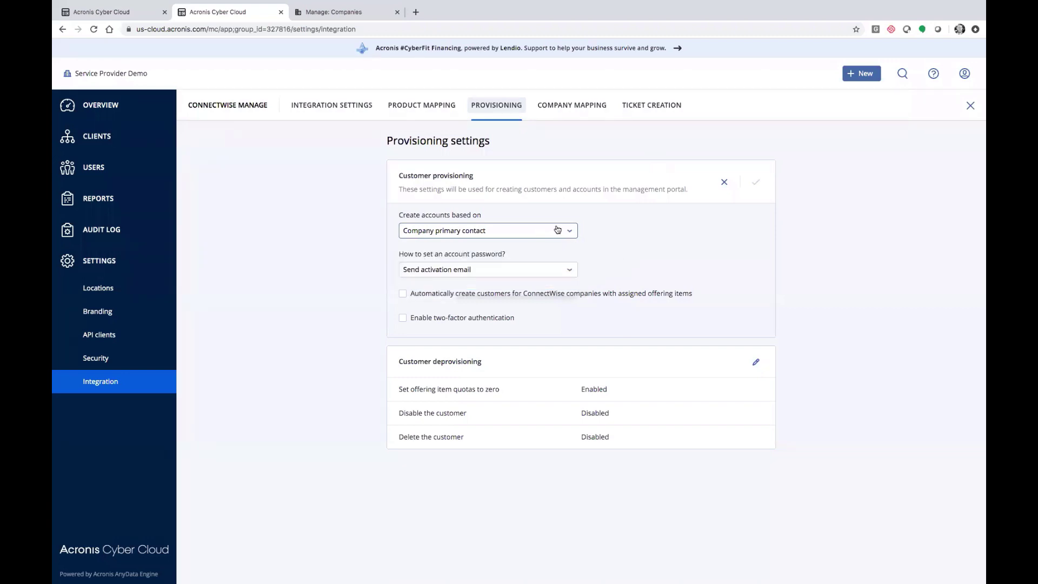
{"action": "left_click", "coordinate": [555, 273]}
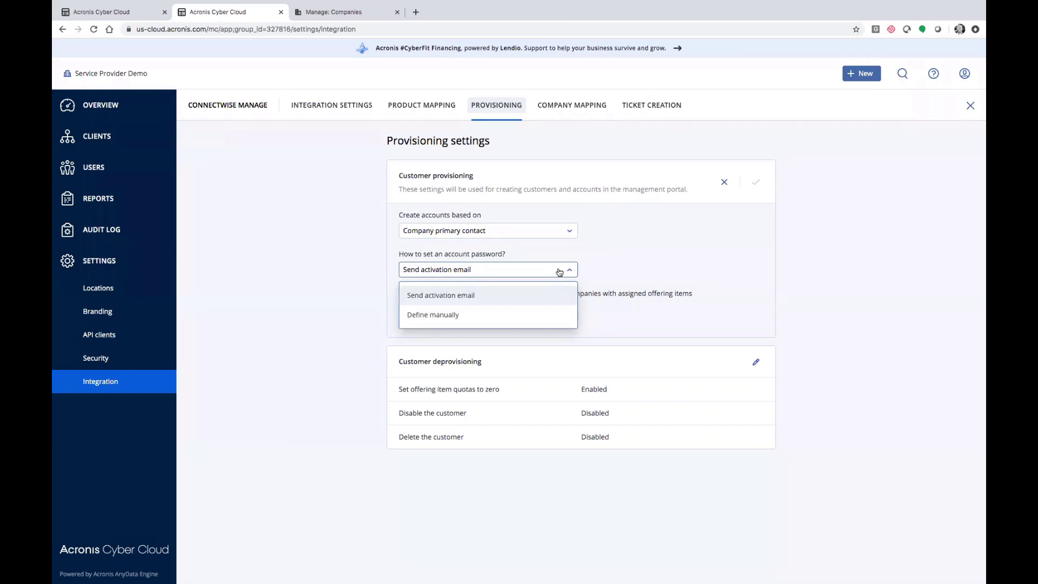
{"action": "left_click", "coordinate": [541, 310]}
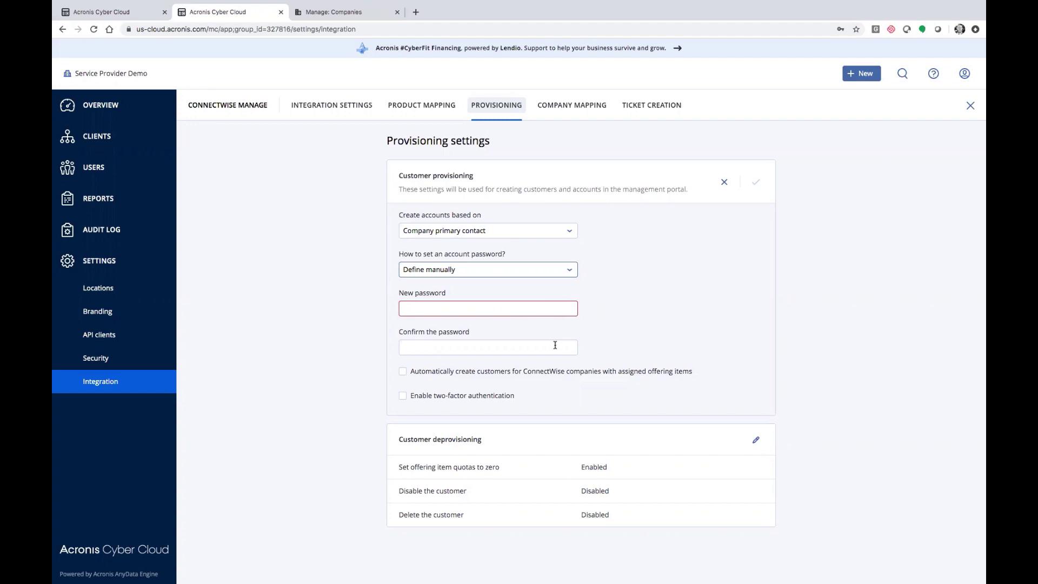
{"action": "left_click", "coordinate": [584, 106]}
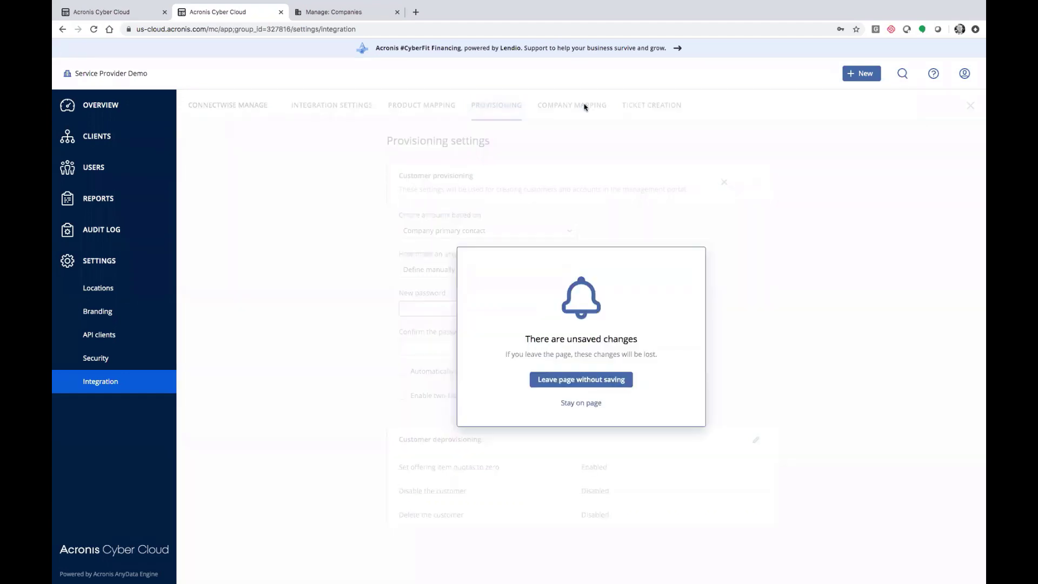
Step: Discard provisioning edits, then try mapping 1Filter3 to an existing customer tenant and cancel
{"action": "left_click", "coordinate": [593, 382]}
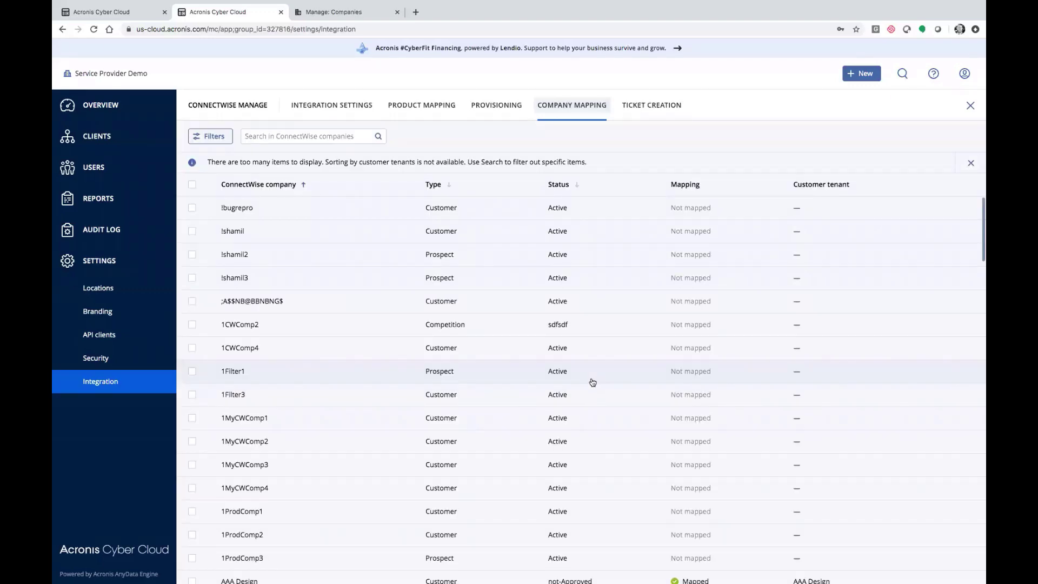
{"action": "left_click", "coordinate": [341, 391]}
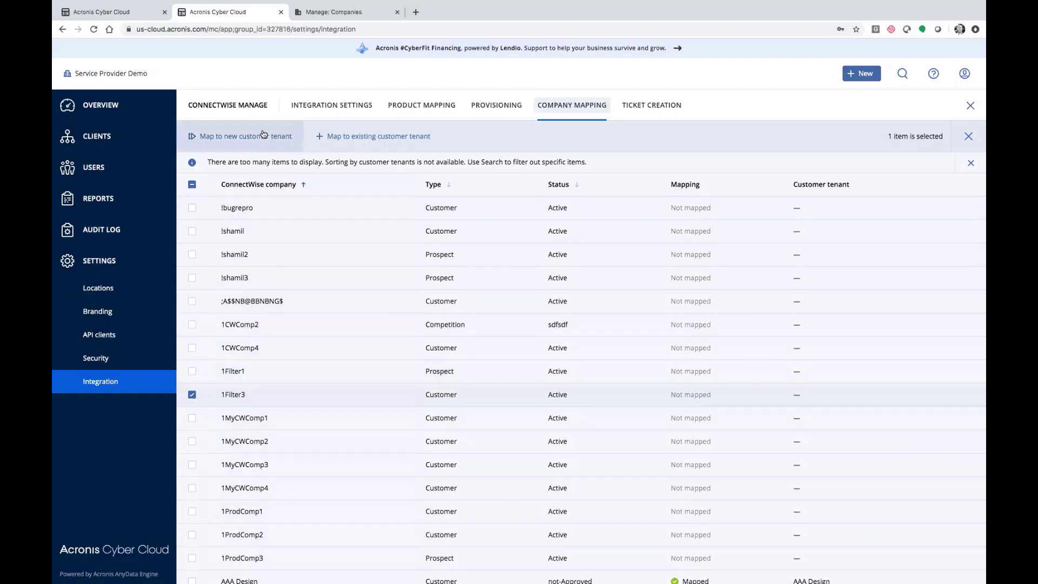
{"action": "left_click", "coordinate": [361, 136]}
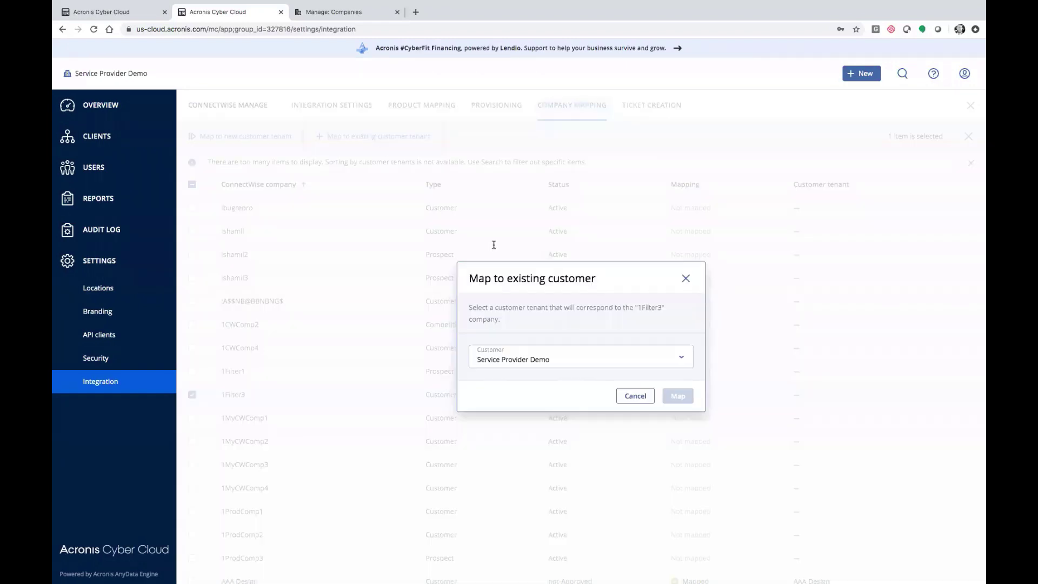
{"action": "left_click", "coordinate": [558, 356]}
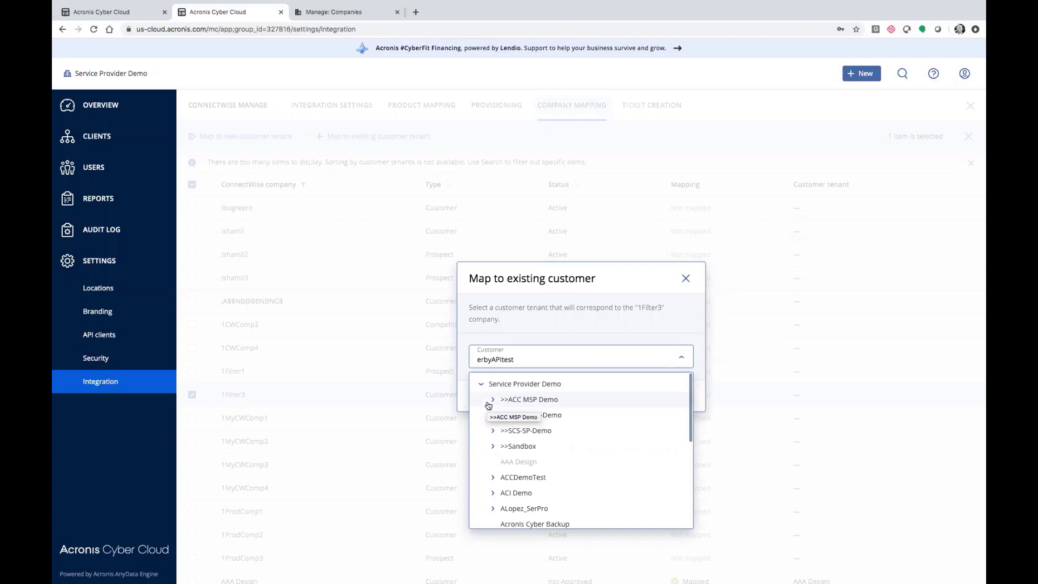
{"action": "left_click", "coordinate": [583, 322]}
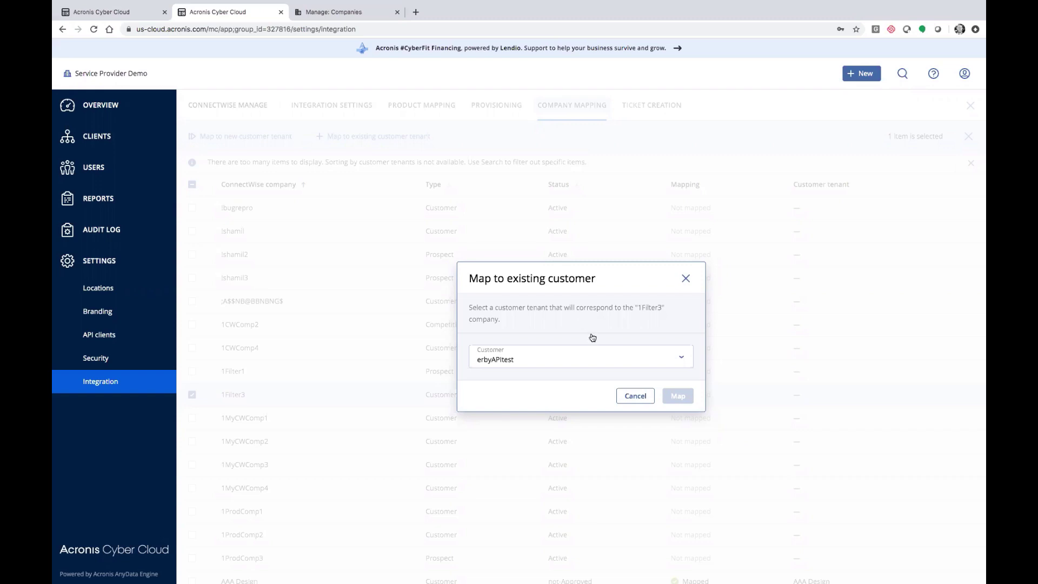
{"action": "left_click", "coordinate": [621, 395]}
{"action": "left_click", "coordinate": [674, 110]}
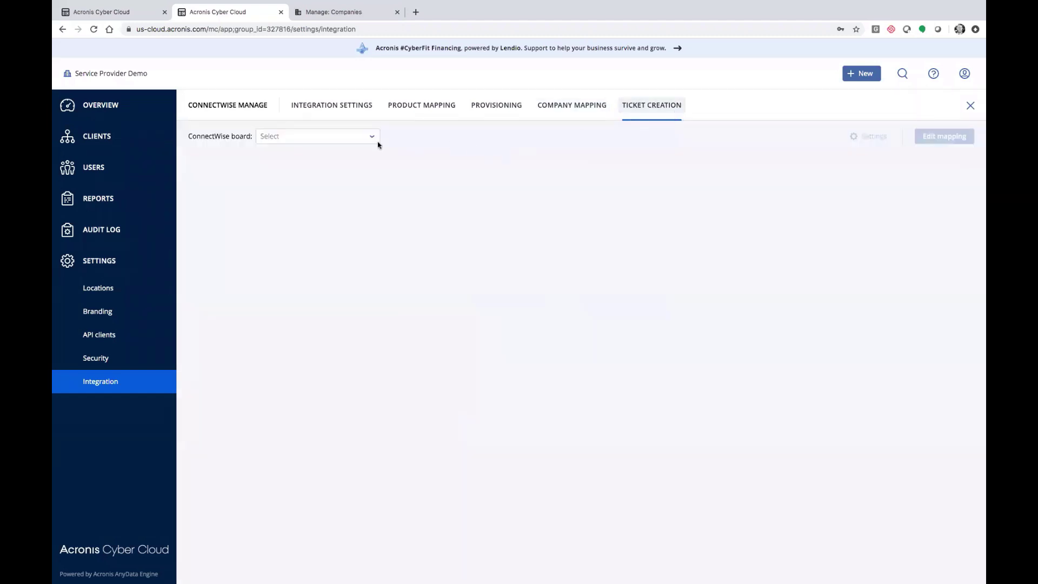
Step: Choose the Professional Services board for tickets and select all alert types
{"action": "left_click", "coordinate": [355, 137]}
{"action": "left_click", "coordinate": [354, 162]}
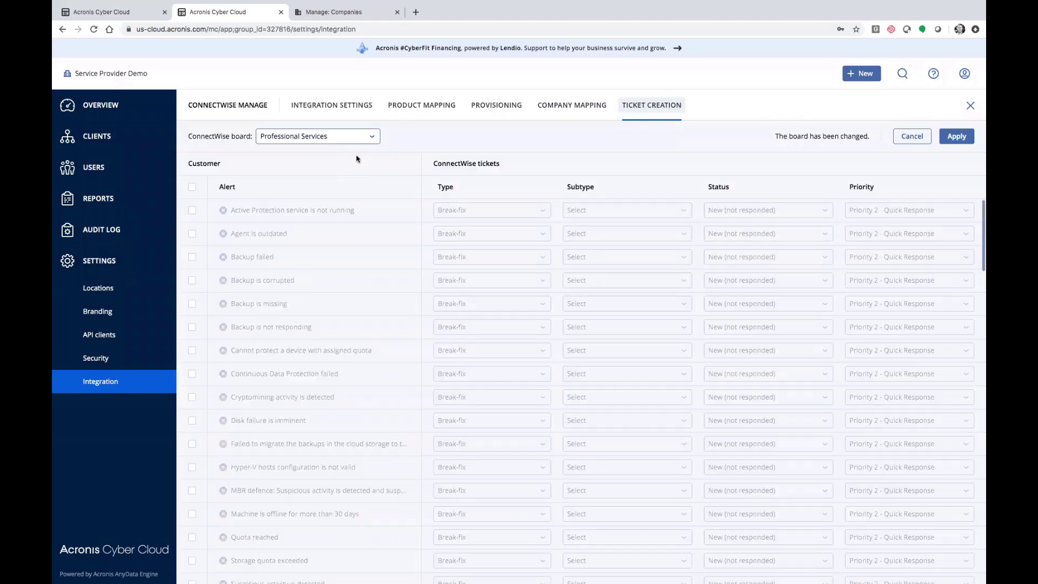
{"action": "left_click", "coordinate": [192, 188]}
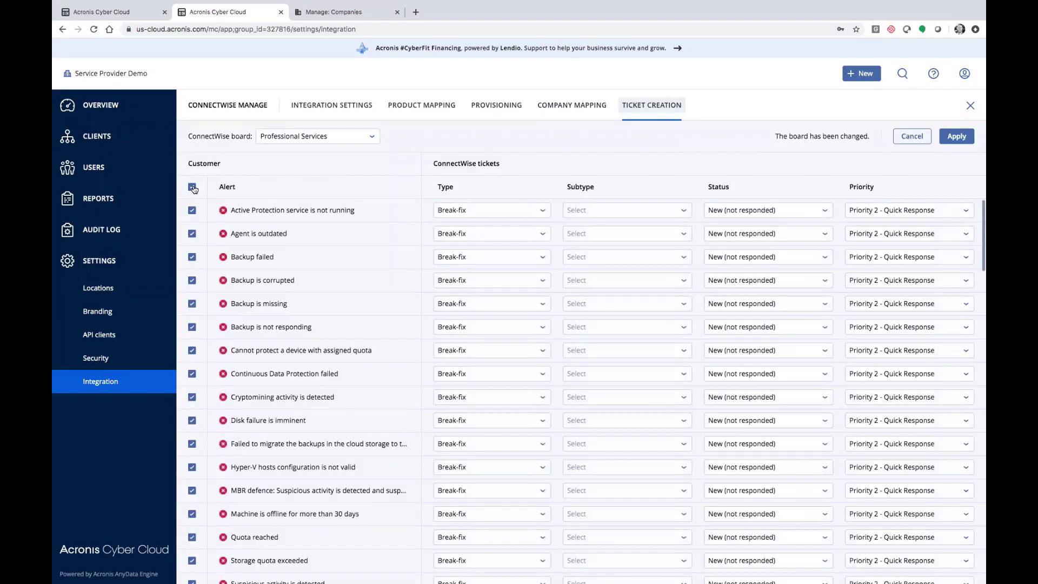